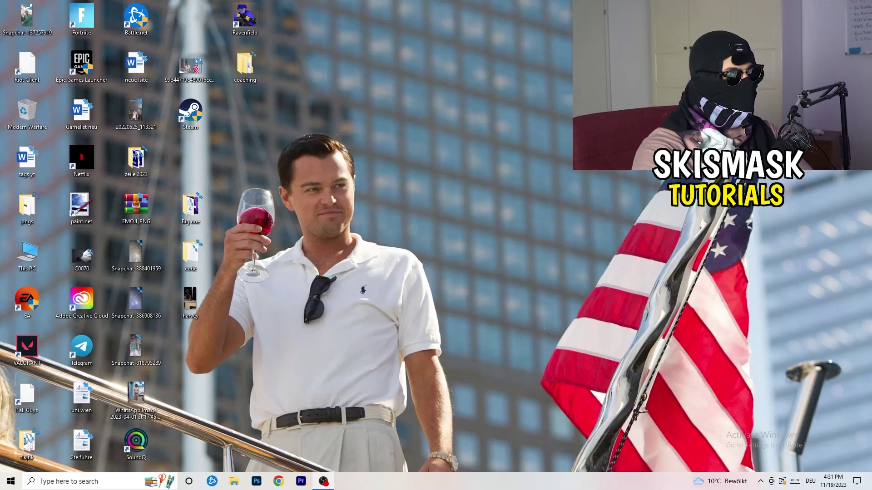
Step: Launch the NVIDIA Control Panel from the desktop's right-click menu
{"action": "right_click", "coordinate": [468, 162]}
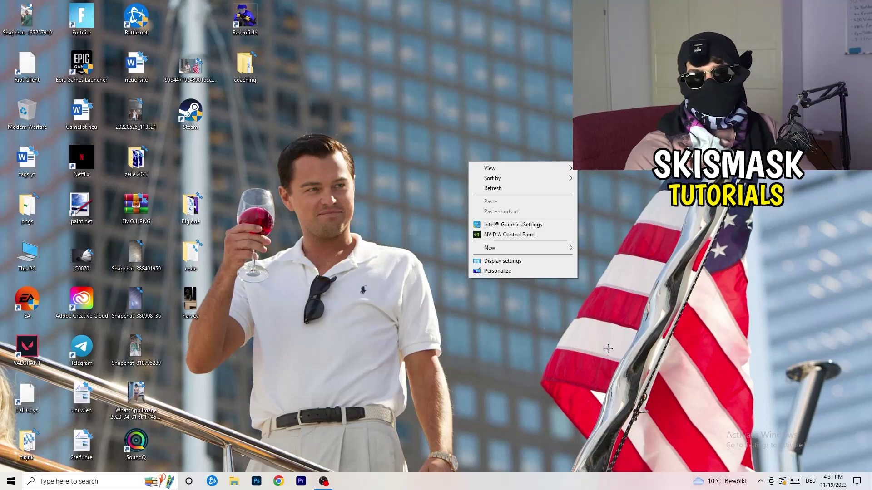
{"action": "left_click", "coordinate": [510, 234]}
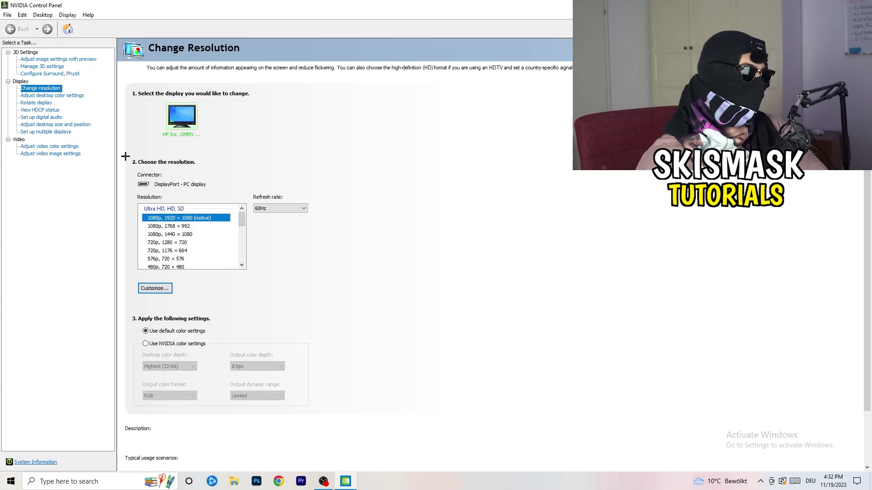
{"action": "left_click", "coordinate": [168, 289]}
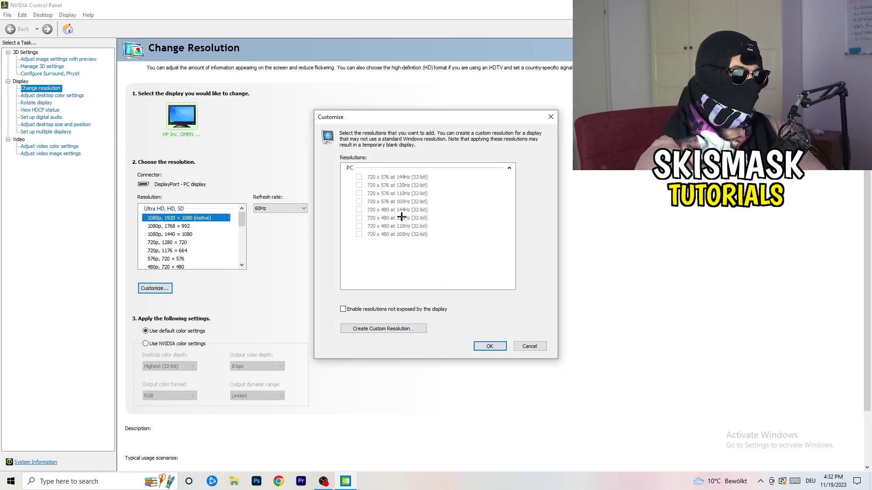
{"action": "left_click", "coordinate": [395, 328]}
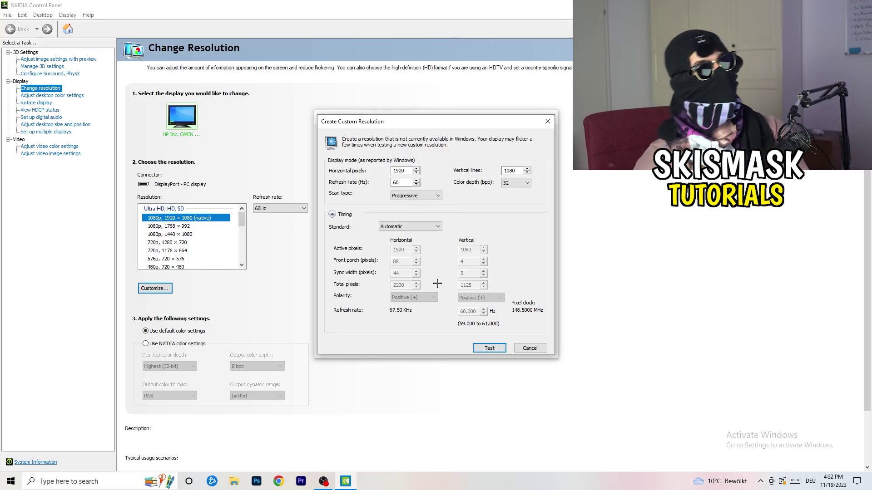
{"action": "double_click", "coordinate": [407, 172]}
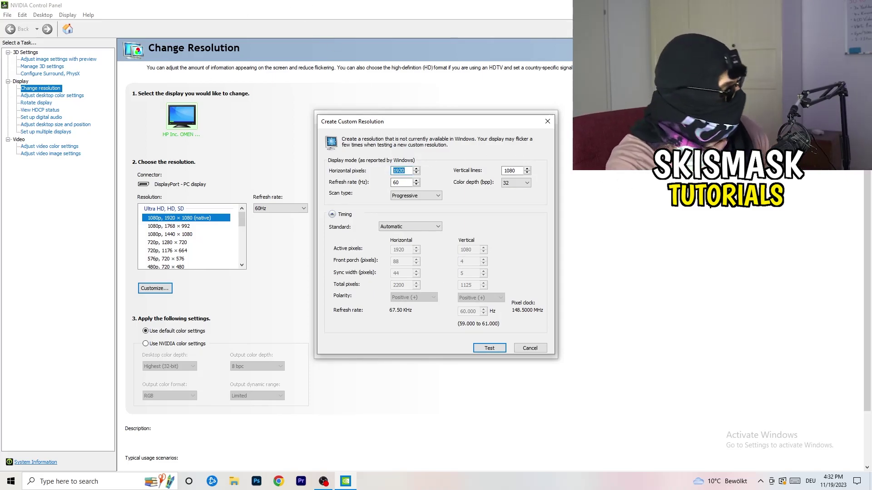
{"action": "type", "text": "1140"}
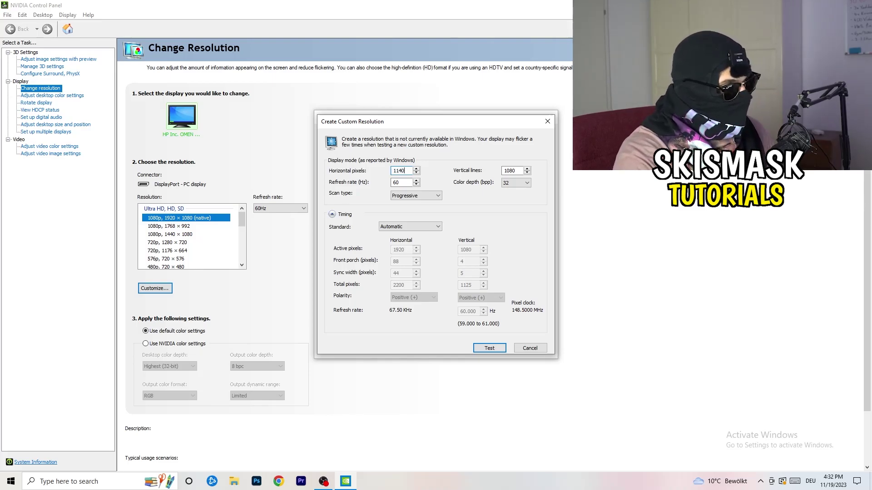
{"action": "key", "text": "BackSpace"}
{"action": "key", "text": "BackSpace"}
{"action": "key", "text": "BackSpace"}
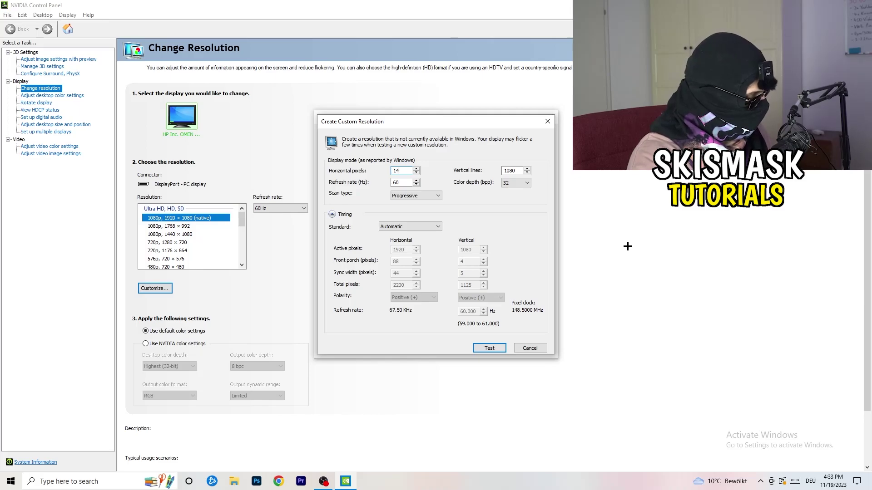
{"action": "type", "text": "440"}
{"action": "double_click", "coordinate": [509, 171]}
{"action": "type", "text": "10"}
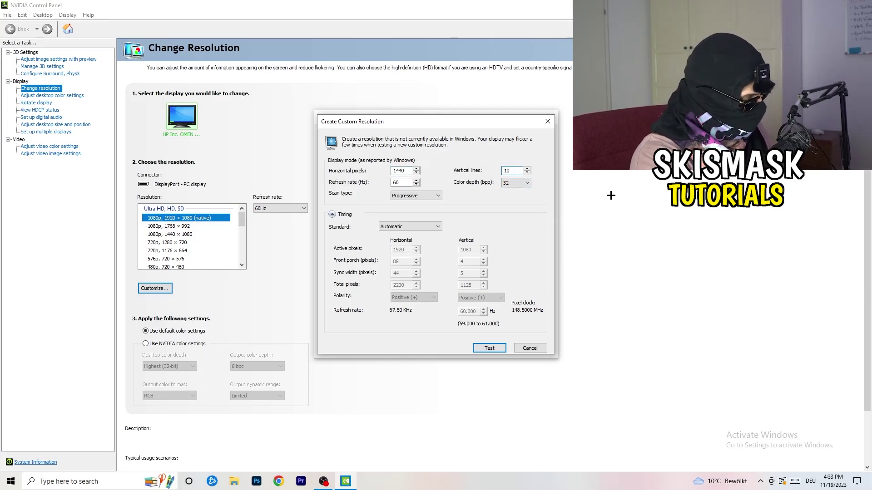
{"action": "type", "text": "40"}
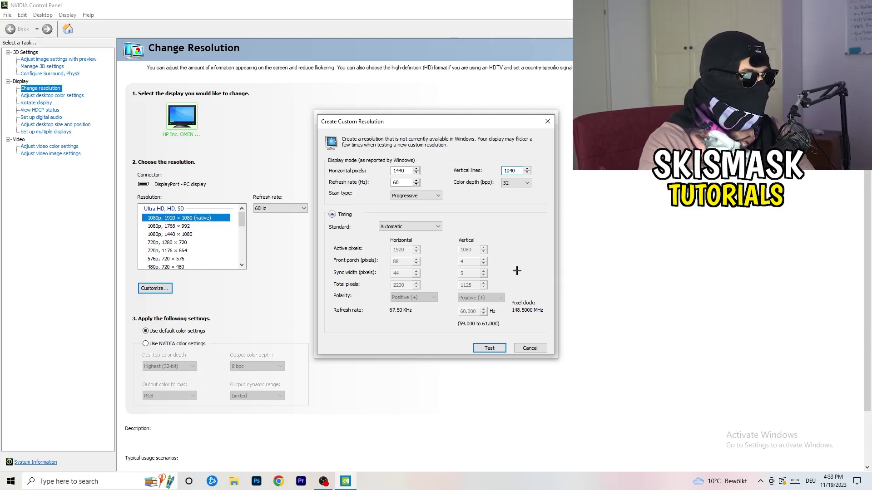
{"action": "left_click", "coordinate": [415, 196]}
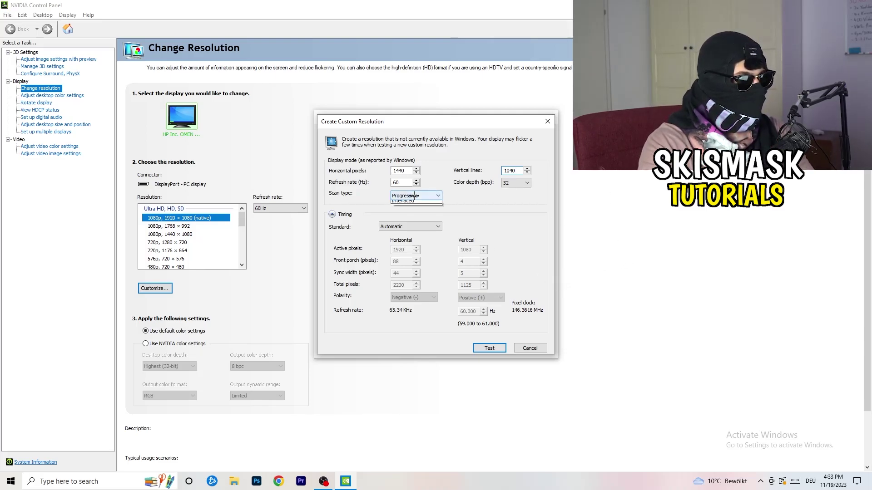
{"action": "left_click", "coordinate": [473, 196]}
{"action": "left_click", "coordinate": [421, 227]}
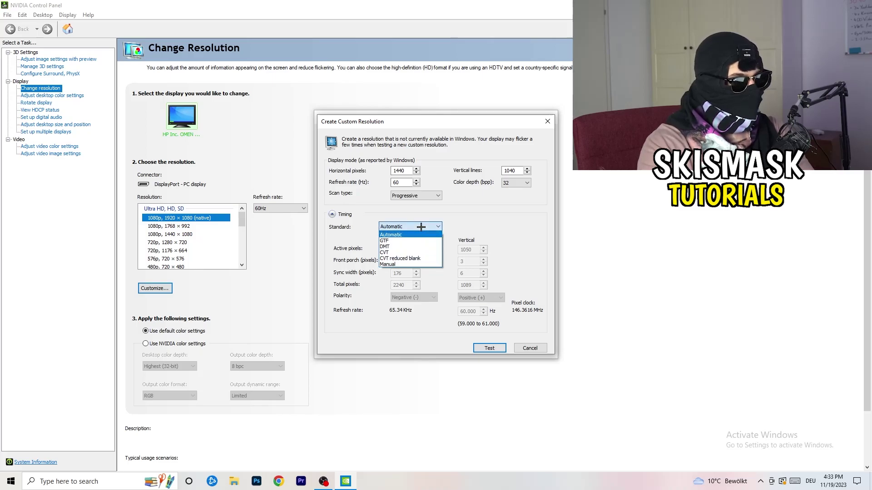
{"action": "left_click", "coordinate": [480, 231]}
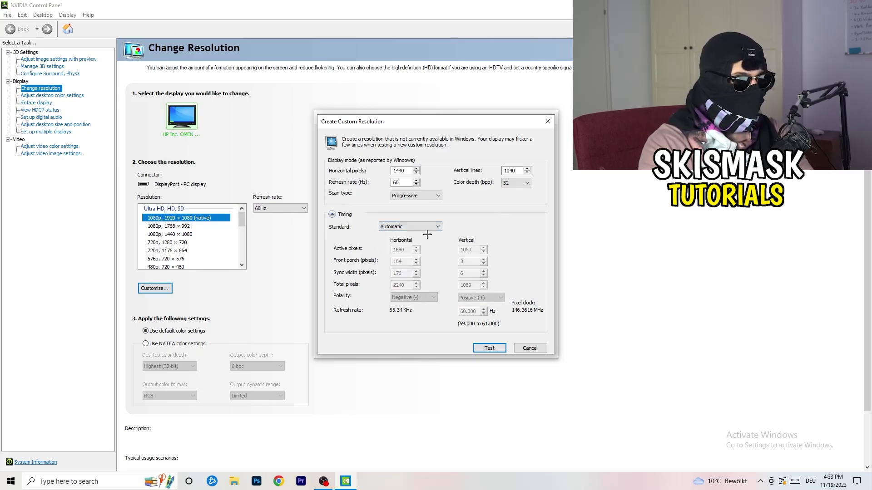
{"action": "left_click", "coordinate": [410, 227]}
{"action": "left_click", "coordinate": [411, 248]}
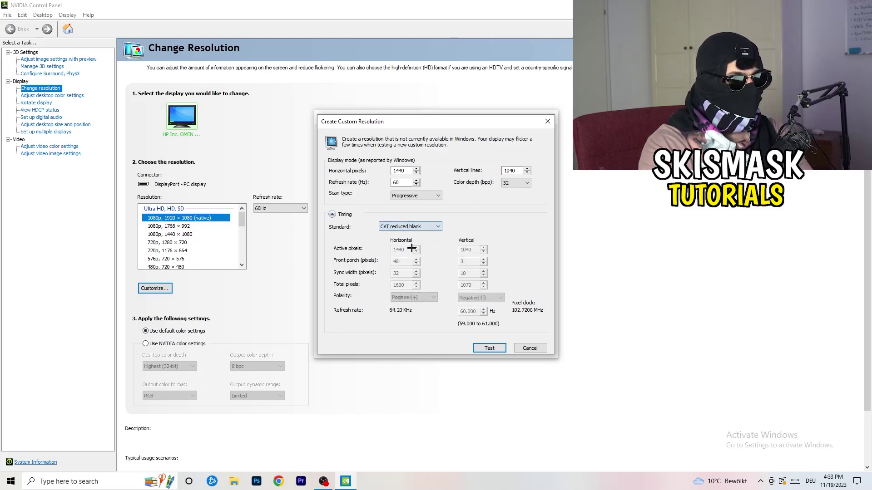
{"action": "left_click", "coordinate": [550, 119]}
{"action": "left_click", "coordinate": [551, 117]}
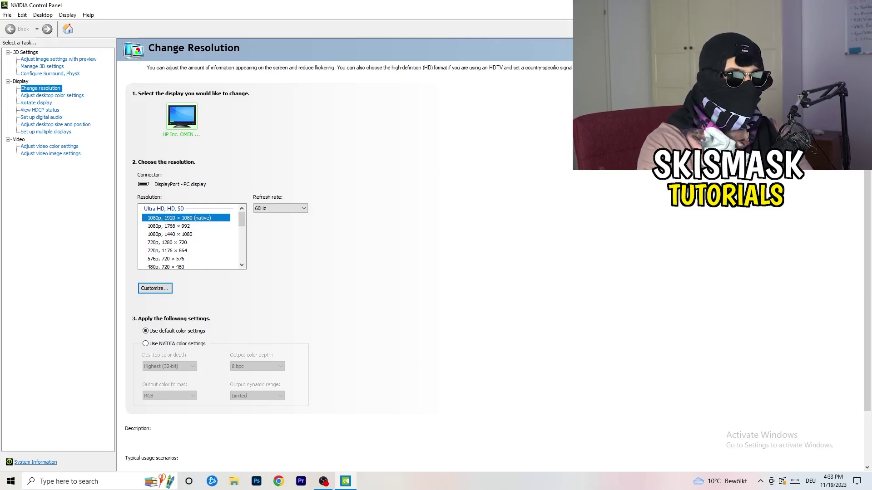
Step: Close the NVIDIA Control Panel and open Windows Settings from the Start menu
{"action": "key", "text": "alt+F4"}
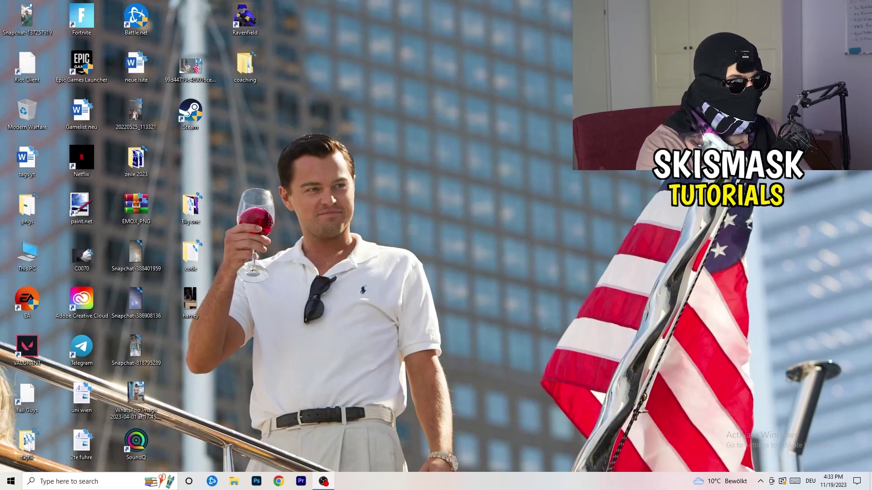
{"action": "left_click", "coordinate": [11, 481]}
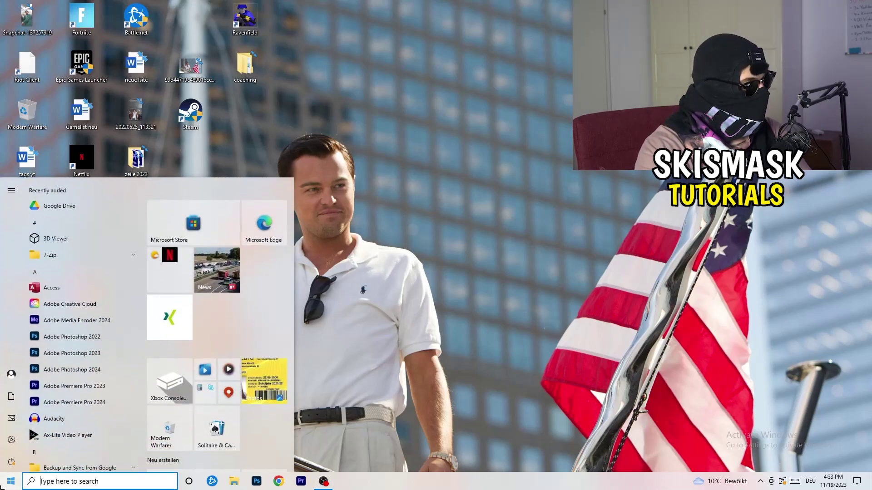
{"action": "left_click", "coordinate": [12, 439]}
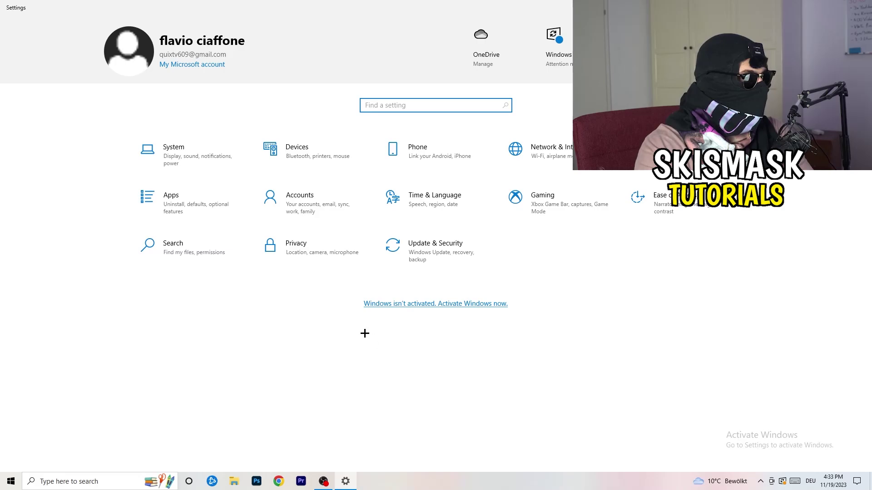
{"action": "left_click", "coordinate": [192, 166]}
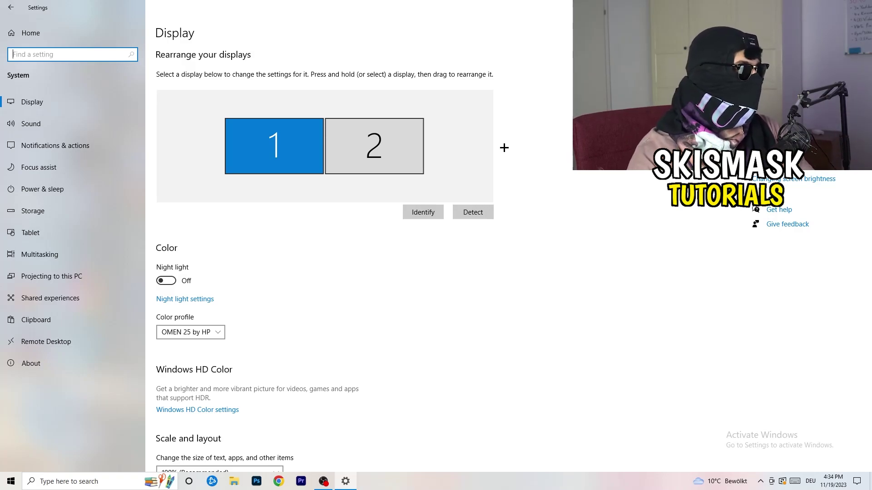
{"action": "scroll", "coordinate": [291, 224], "scroll_direction": "down", "scroll_amount": 5}
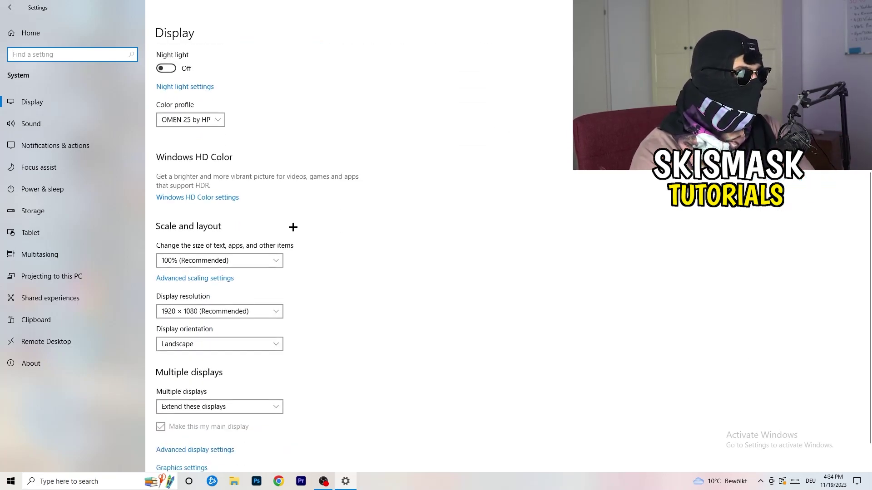
{"action": "left_click", "coordinate": [254, 172]}
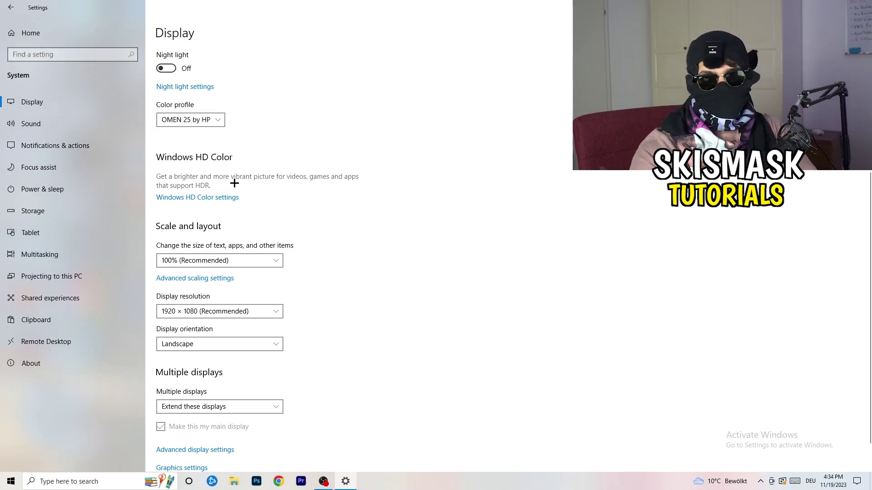
{"action": "scroll", "coordinate": [222, 186], "scroll_direction": "down", "scroll_amount": 1}
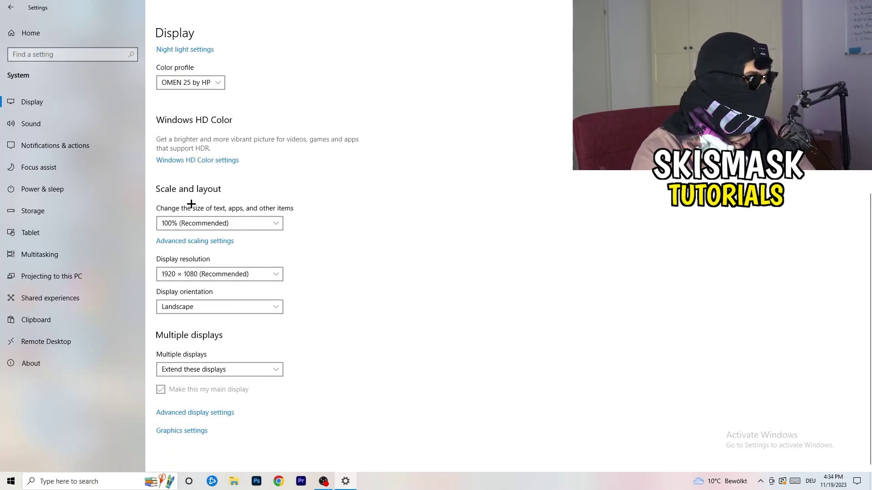
{"action": "left_click", "coordinate": [271, 222]}
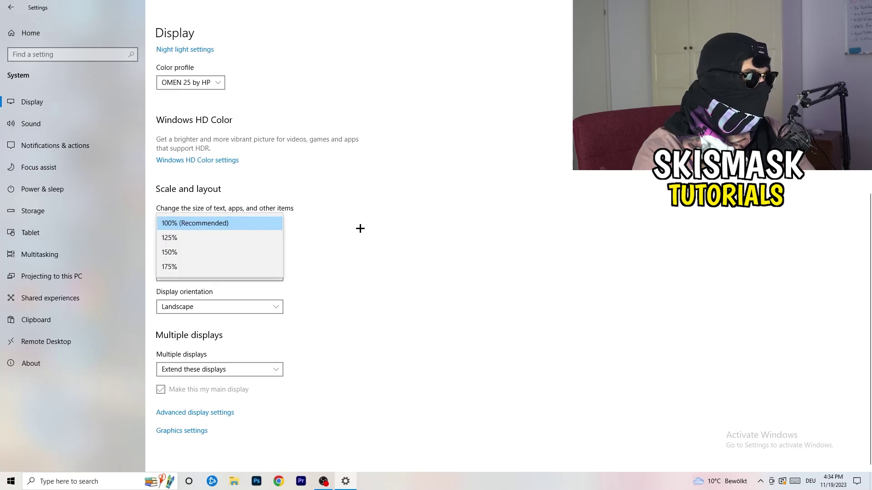
{"action": "left_click", "coordinate": [427, 213]}
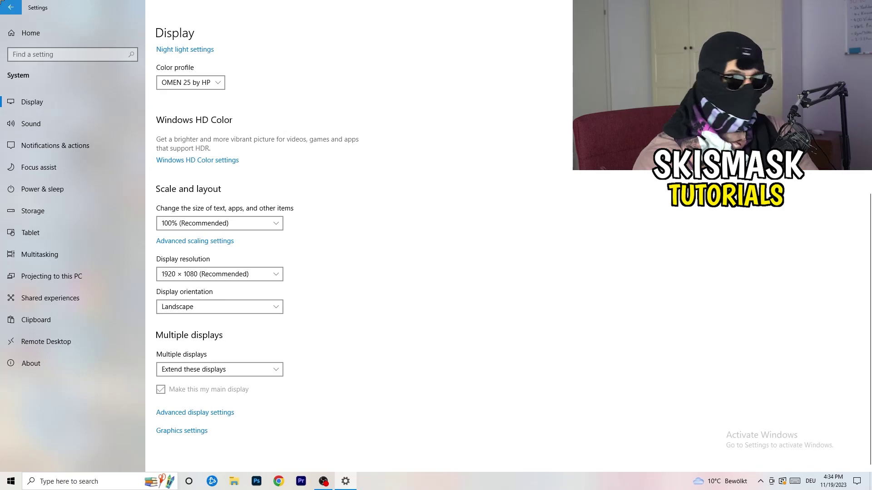
Step: Return to the Settings home page and enter the Gaming section
{"action": "left_click", "coordinate": [10, 7]}
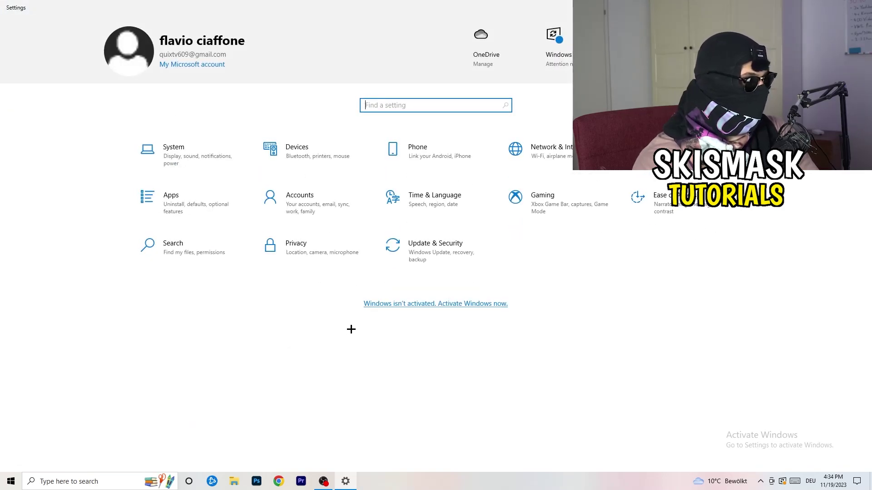
{"action": "left_click", "coordinate": [576, 217]}
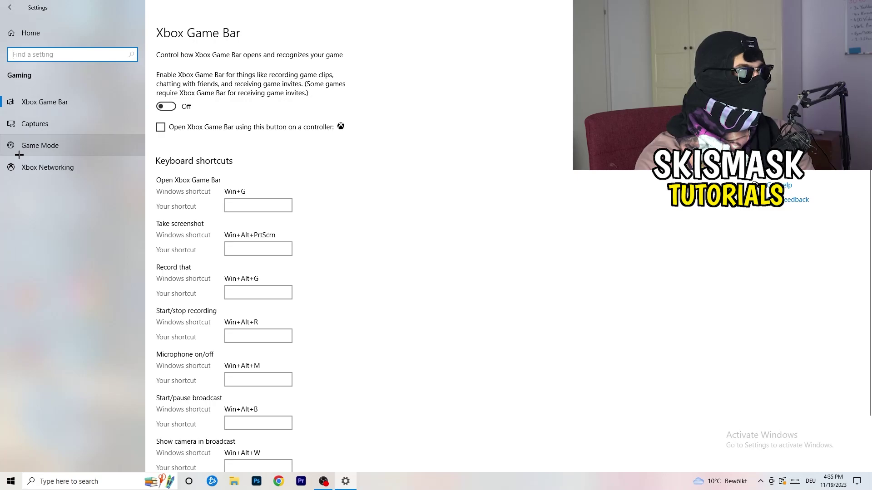
Step: View the Game Mode page, leaving it On, then close Settings with Alt+F4
{"action": "left_click", "coordinate": [49, 143]}
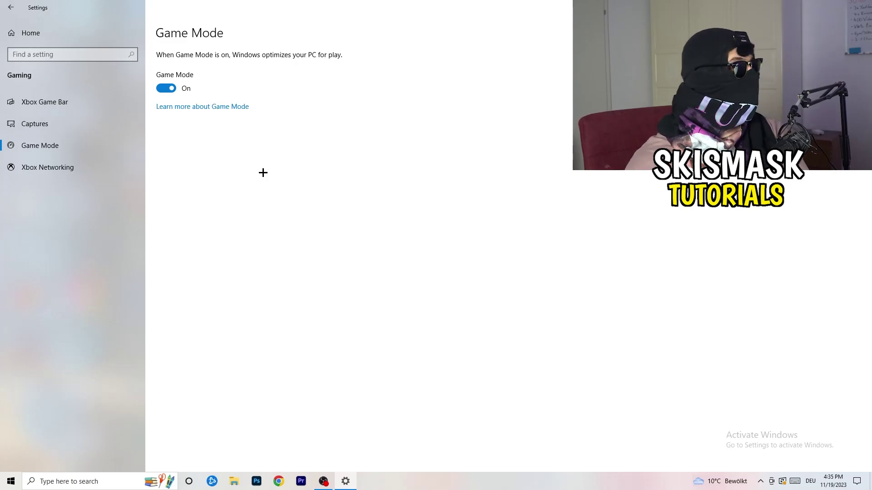
{"action": "key", "text": "alt+F4"}
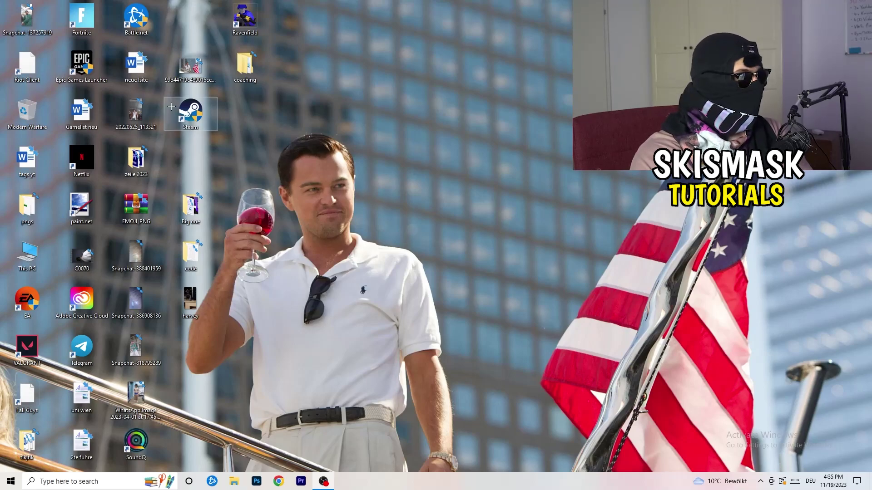
Step: Set the Steam shortcut to Windows 8 compatibility mode, run as administrator, and confirm with OK
{"action": "left_click_drag", "start_coordinate": [191, 116], "coordinate": [462, 185]}
{"action": "right_click", "coordinate": [466, 158]}
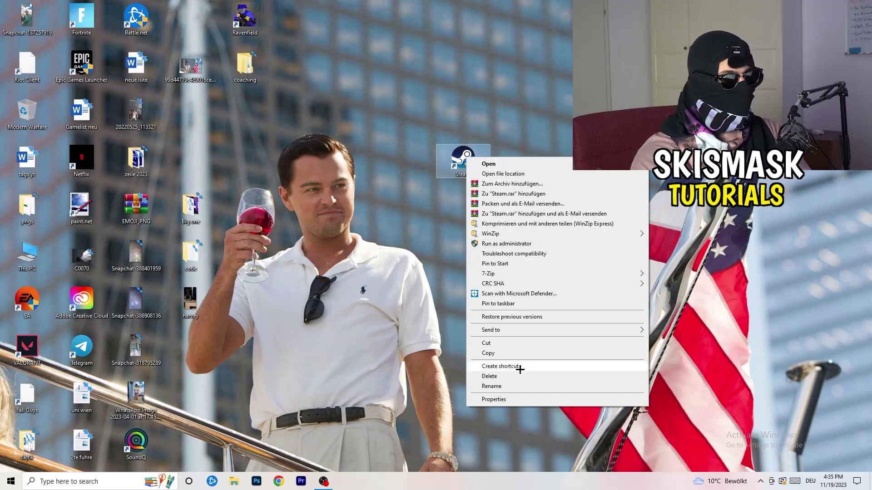
{"action": "left_click", "coordinate": [524, 400]}
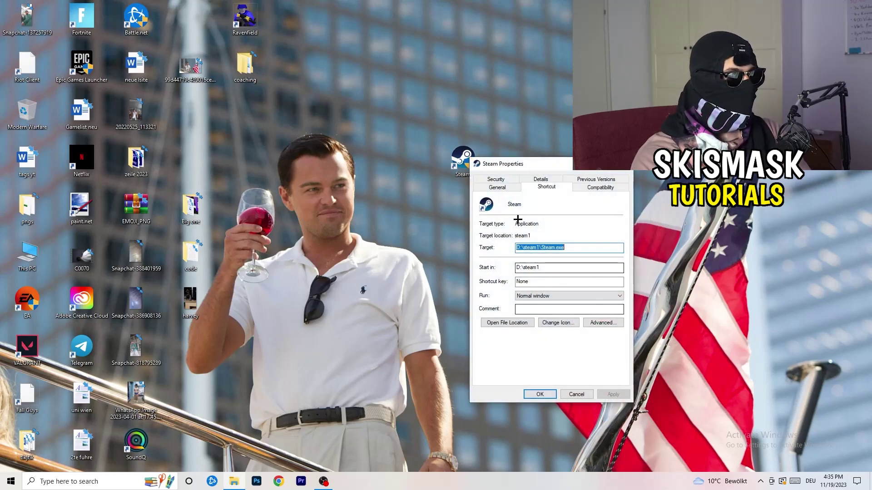
{"action": "left_click_drag", "start_coordinate": [517, 168], "coordinate": [373, 86]}
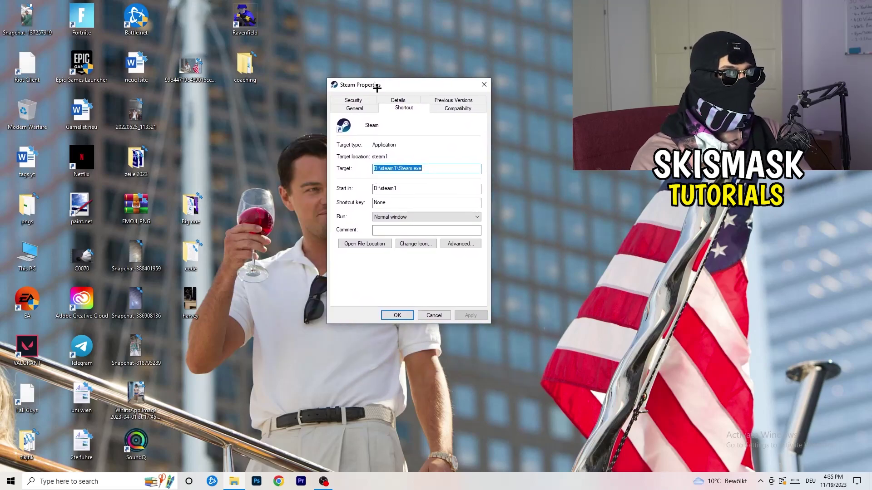
{"action": "left_click", "coordinate": [467, 110]}
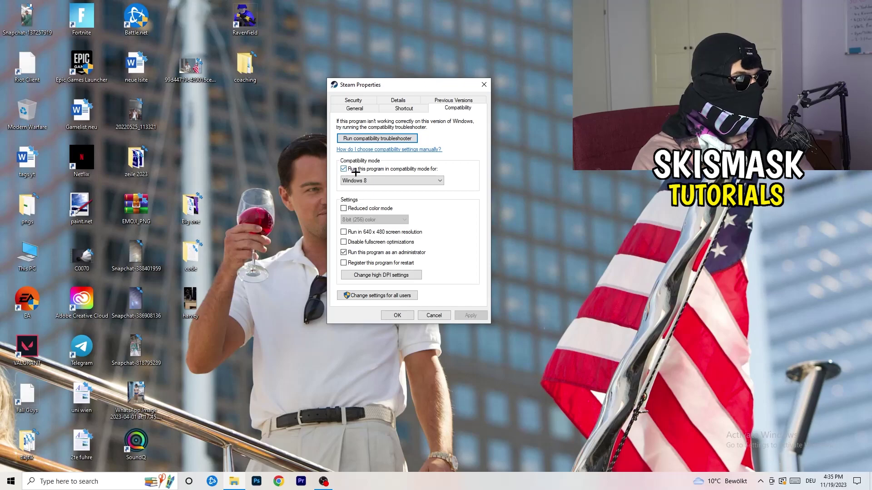
{"action": "left_click", "coordinate": [411, 180]}
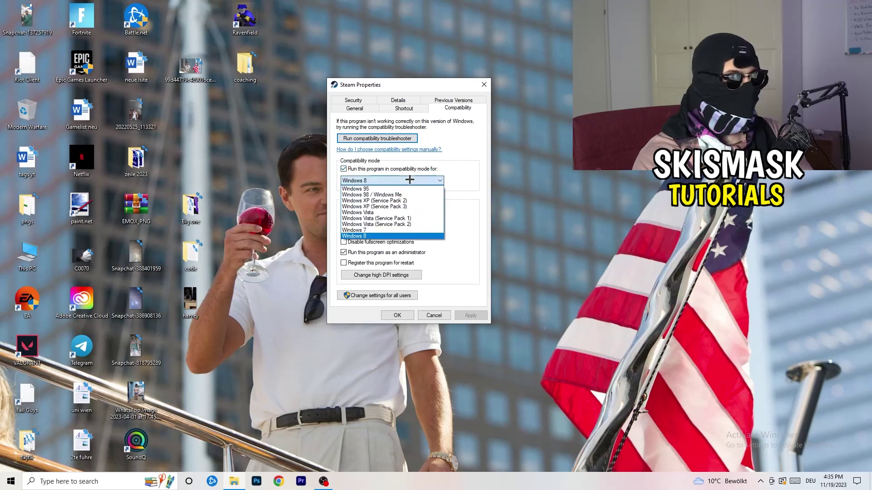
{"action": "left_click", "coordinate": [484, 173]}
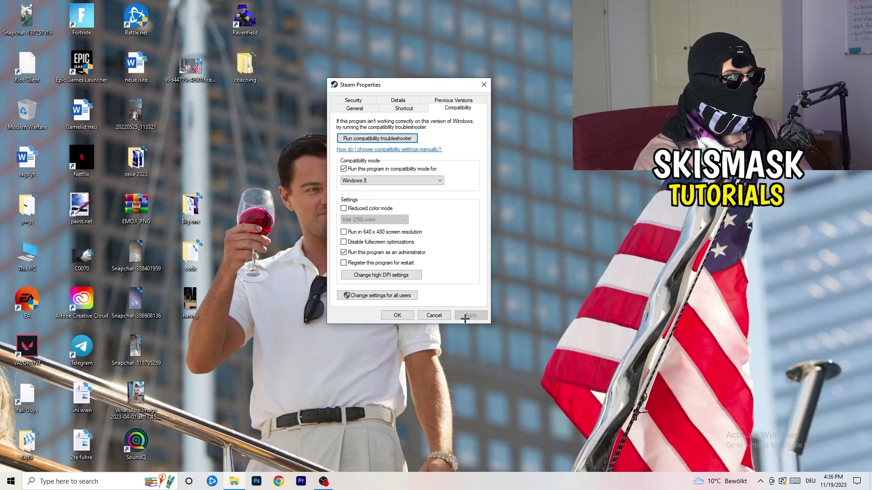
{"action": "left_click", "coordinate": [397, 315]}
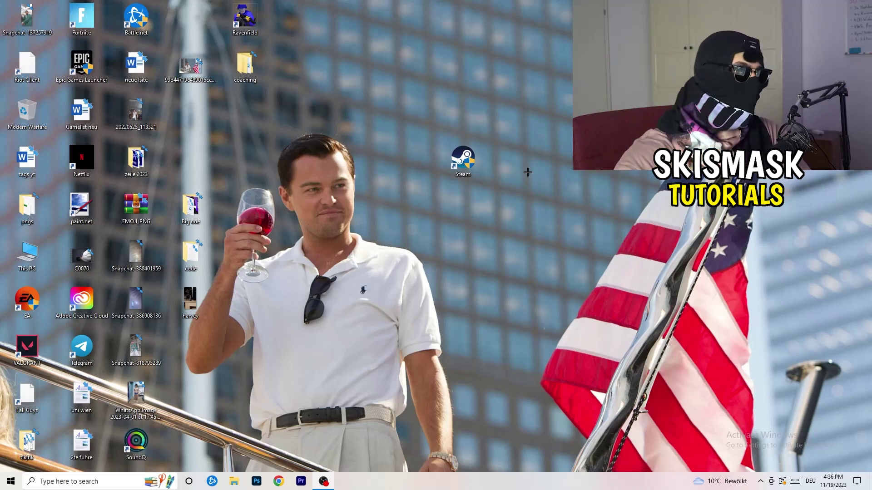
Step: Shift the Steam shortcut left and recheck its Windows 8 and administrator compatibility settings
{"action": "left_click_drag", "start_coordinate": [474, 170], "coordinate": [420, 169]}
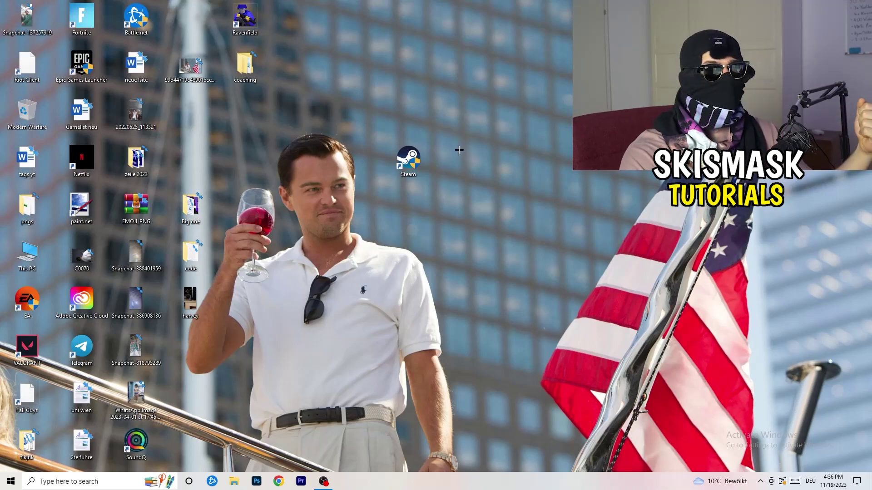
{"action": "left_click_drag", "start_coordinate": [418, 160], "coordinate": [314, 155]}
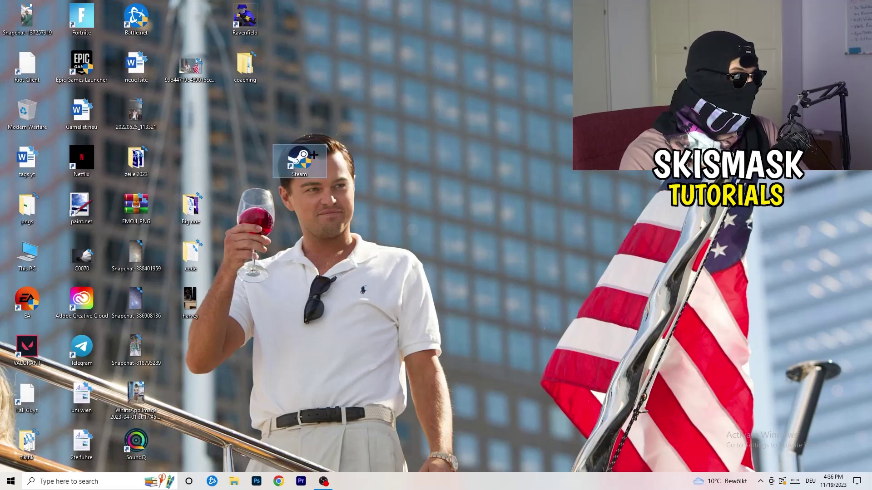
{"action": "right_click", "coordinate": [301, 157]}
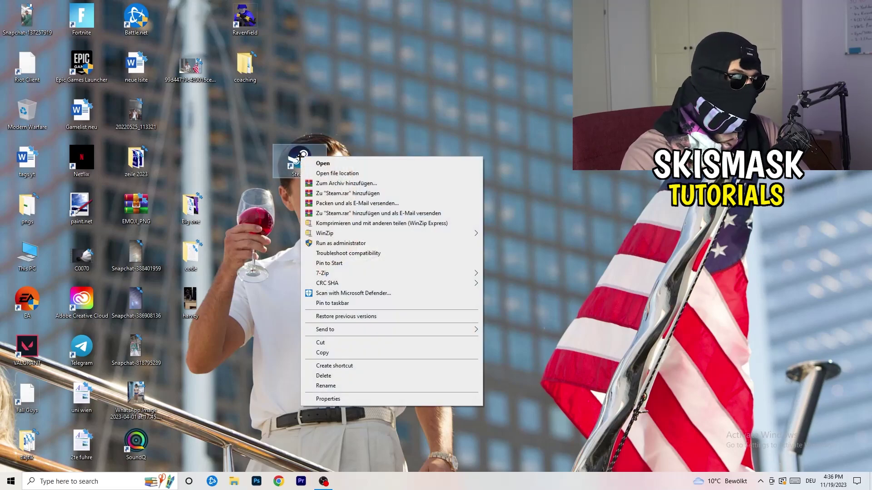
{"action": "left_click", "coordinate": [334, 399]}
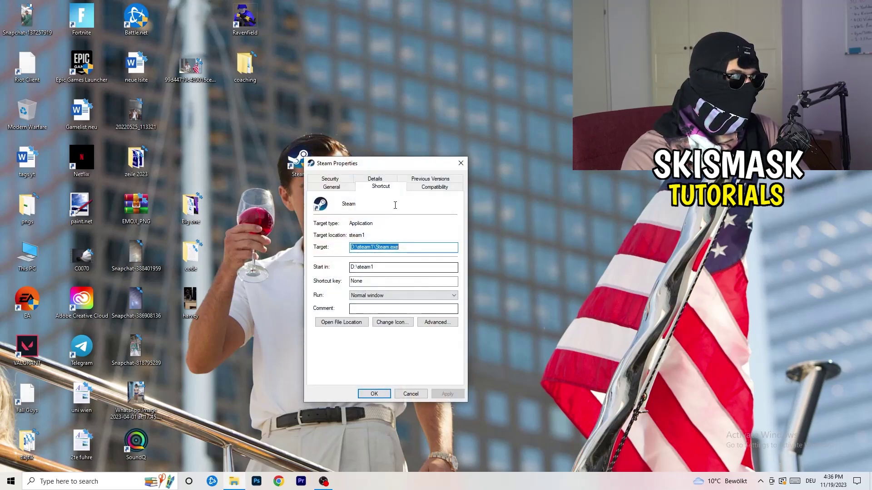
{"action": "left_click", "coordinate": [431, 184]}
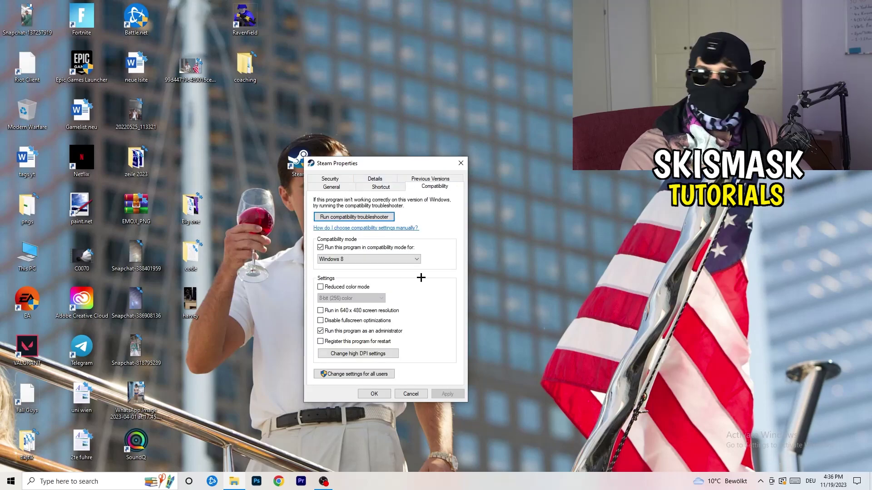
{"action": "left_click", "coordinate": [461, 163]}
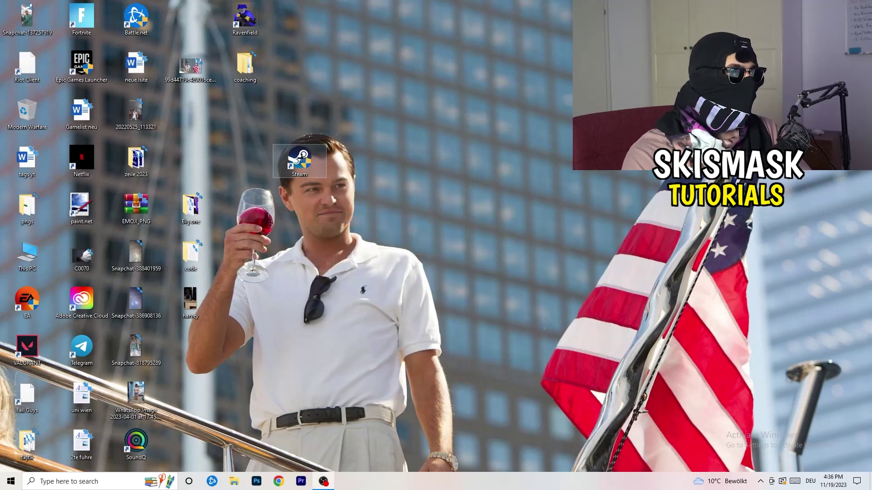
Step: Put the Steam shortcut back, then open Task Manager maximized on the Details tab
{"action": "left_click_drag", "start_coordinate": [299, 161], "coordinate": [190, 111]}
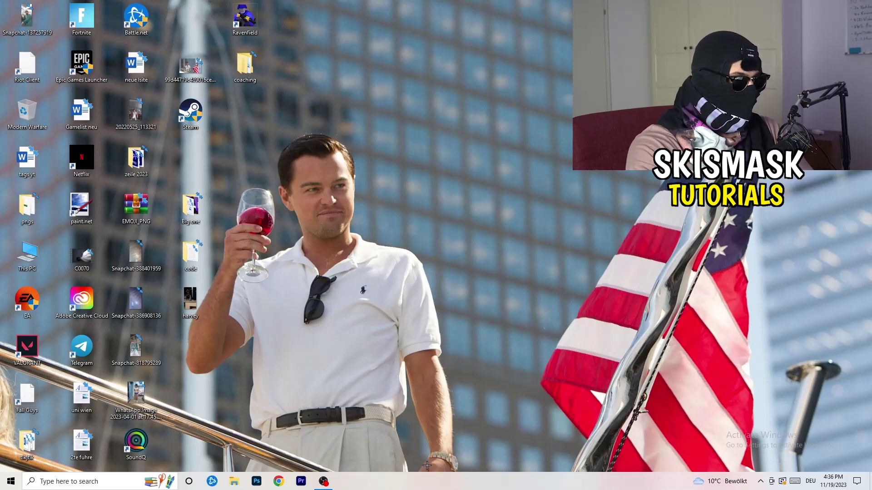
{"action": "left_click_drag", "start_coordinate": [431, 479], "coordinate": [498, 487]}
{"action": "right_click", "coordinate": [465, 483]}
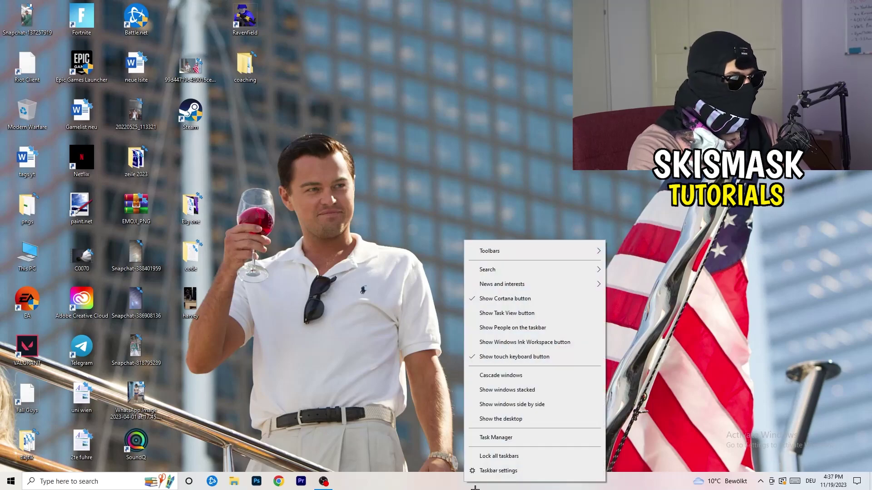
{"action": "left_click", "coordinate": [505, 474]}
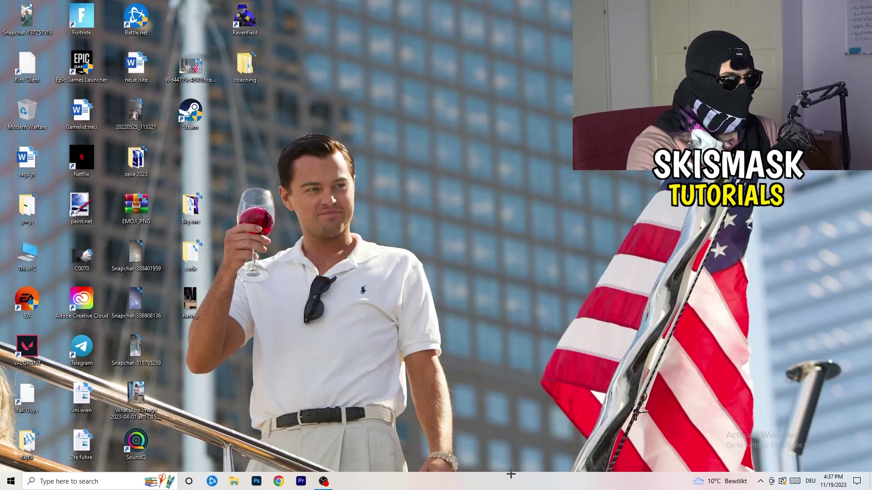
{"action": "left_click", "coordinate": [507, 17]}
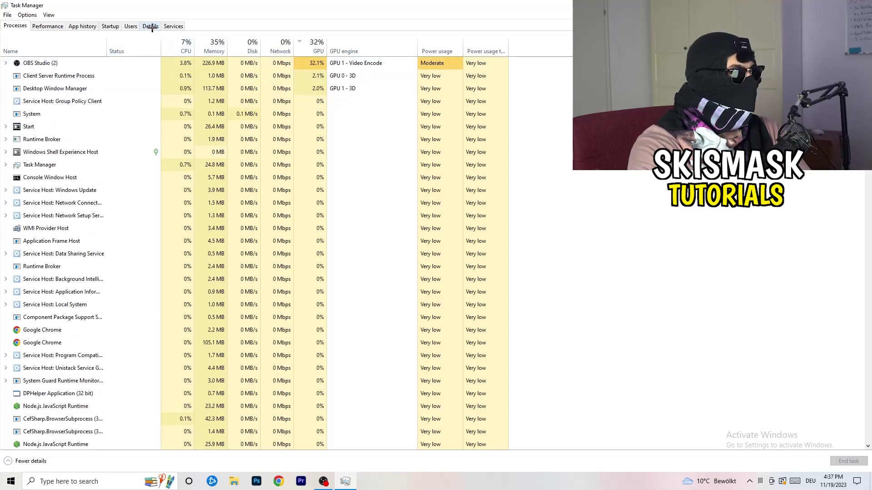
{"action": "left_click", "coordinate": [151, 27]}
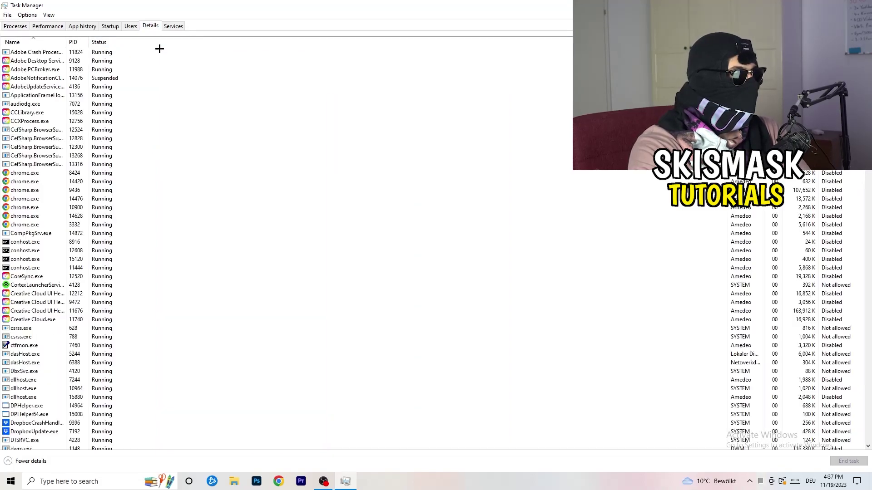
Step: Show the Set priority submenu for Creative Cloud UI Helper, currently at Normal
{"action": "right_click", "coordinate": [26, 302]}
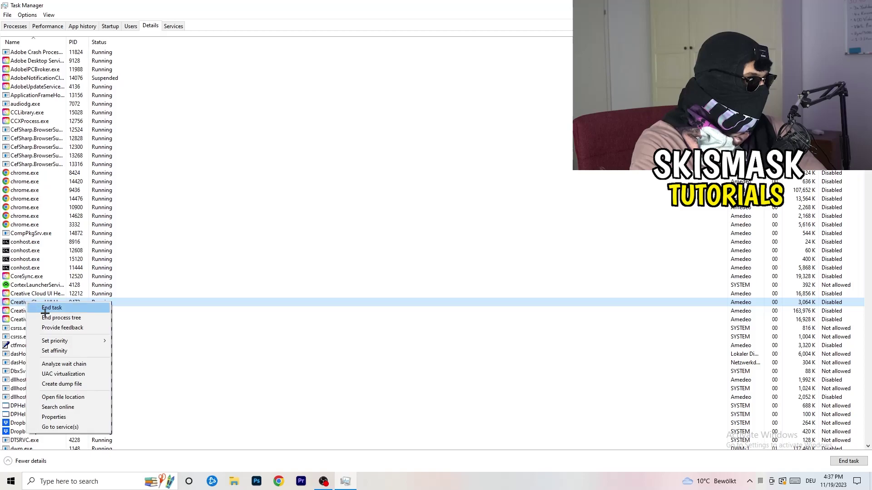
{"action": "mouse_move", "coordinate": [106, 339]}
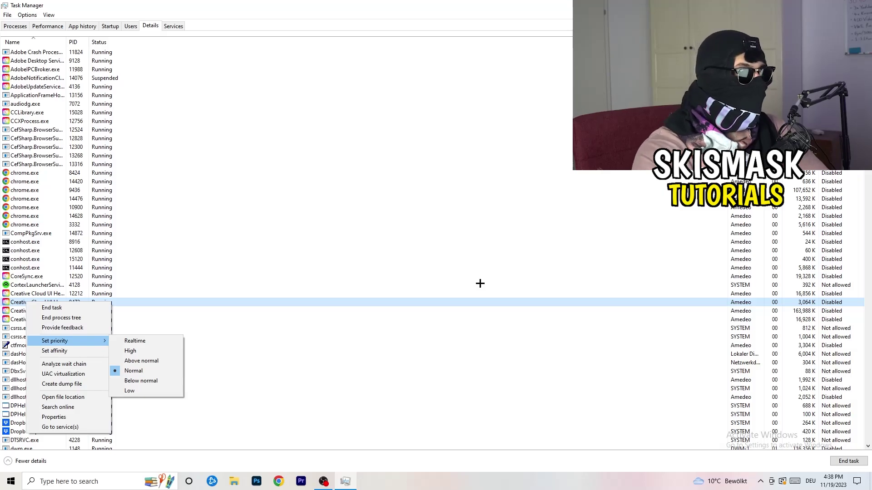
Step: Dismiss the priority menu with Esc and close Task Manager
{"action": "key", "text": "Escape"}
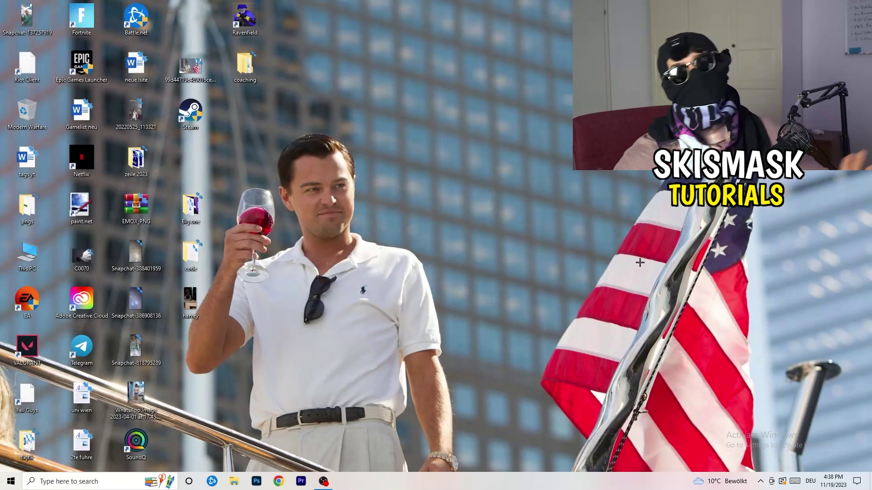